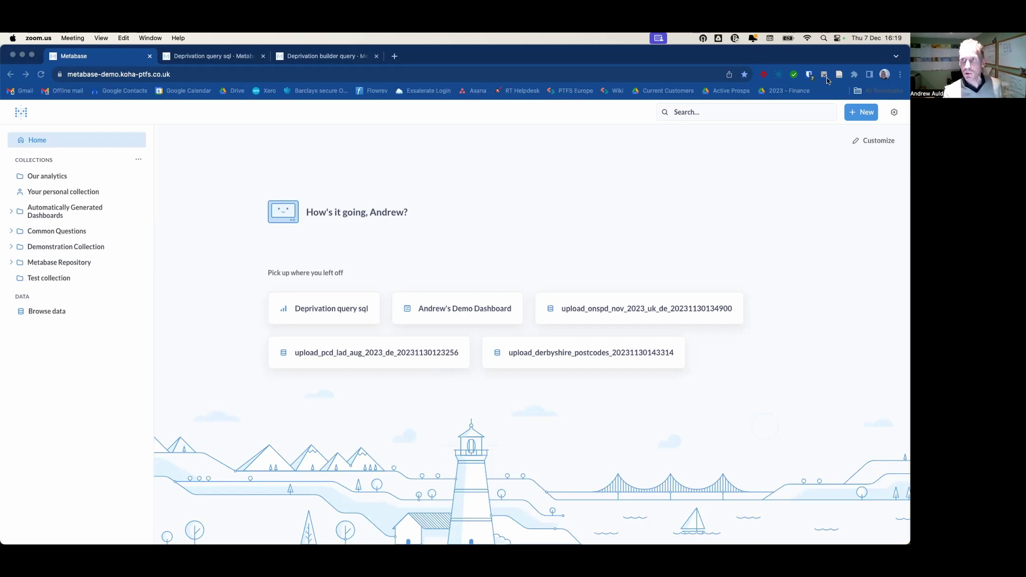
- In admin data-upload settings, keep Koha_Demo1 as the upload database and check the table prefix
left_click(896, 115)
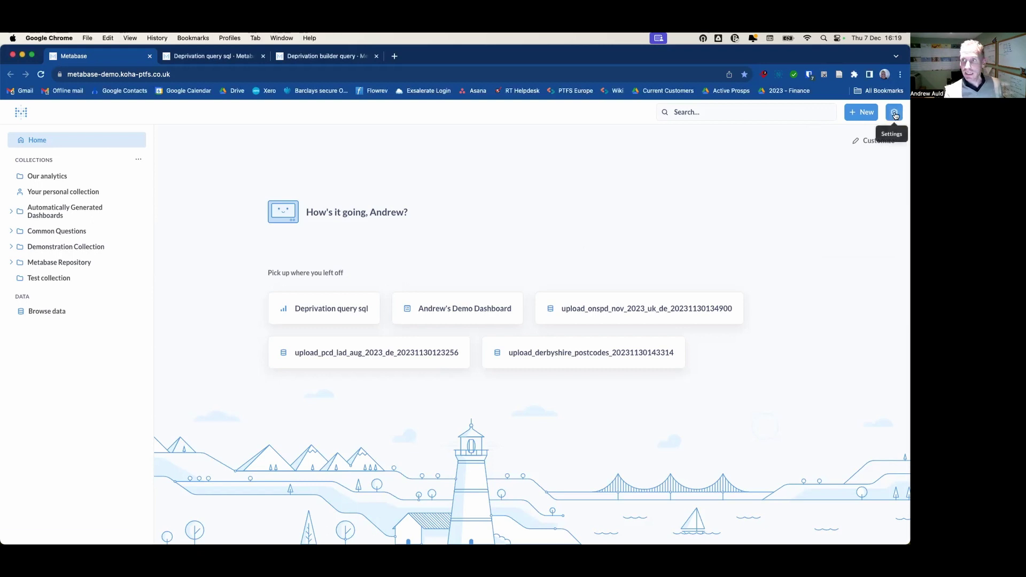
left_click(895, 114)
left_click(850, 165)
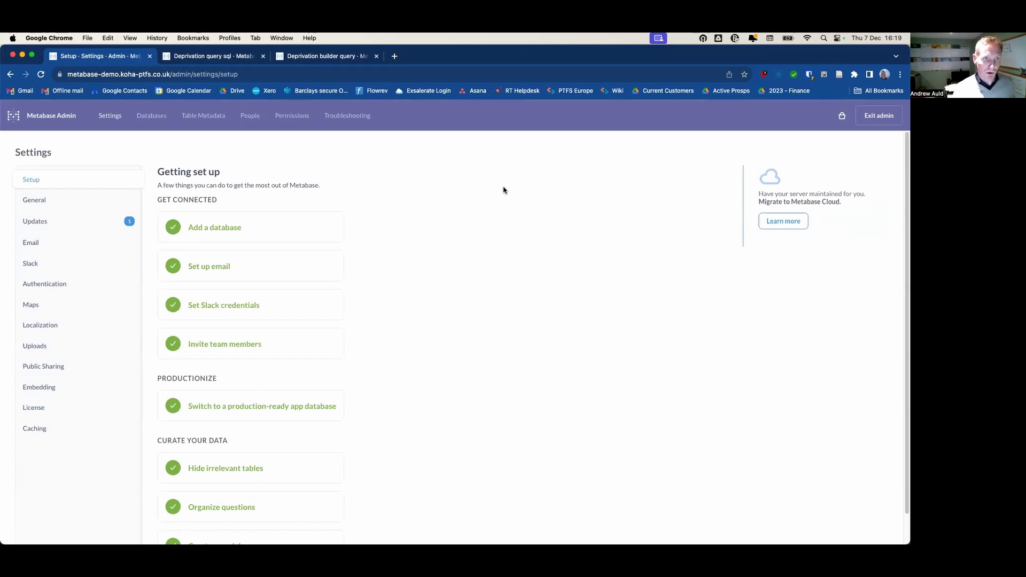
left_click(40, 347)
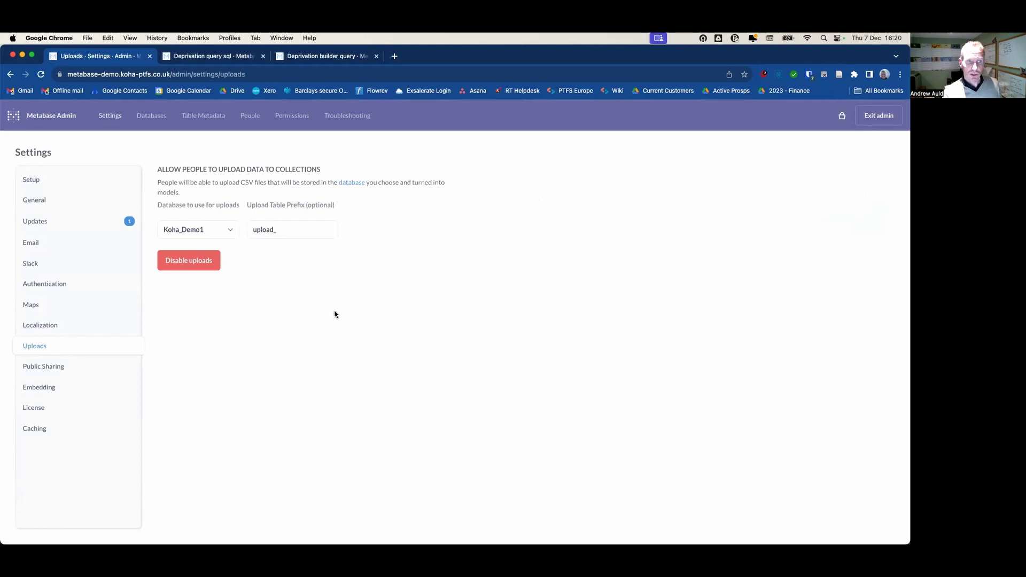
left_click(232, 230)
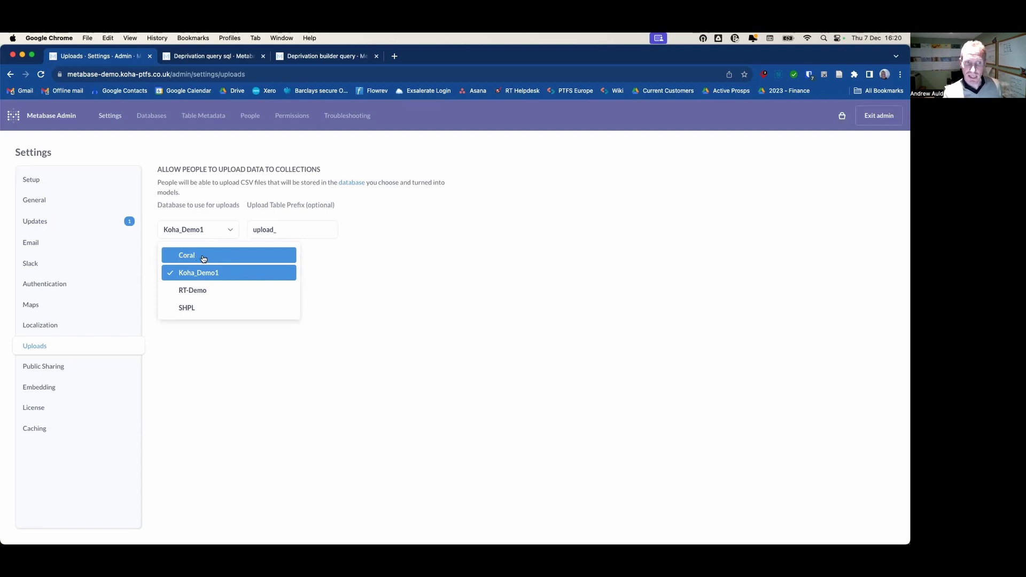
left_click(390, 284)
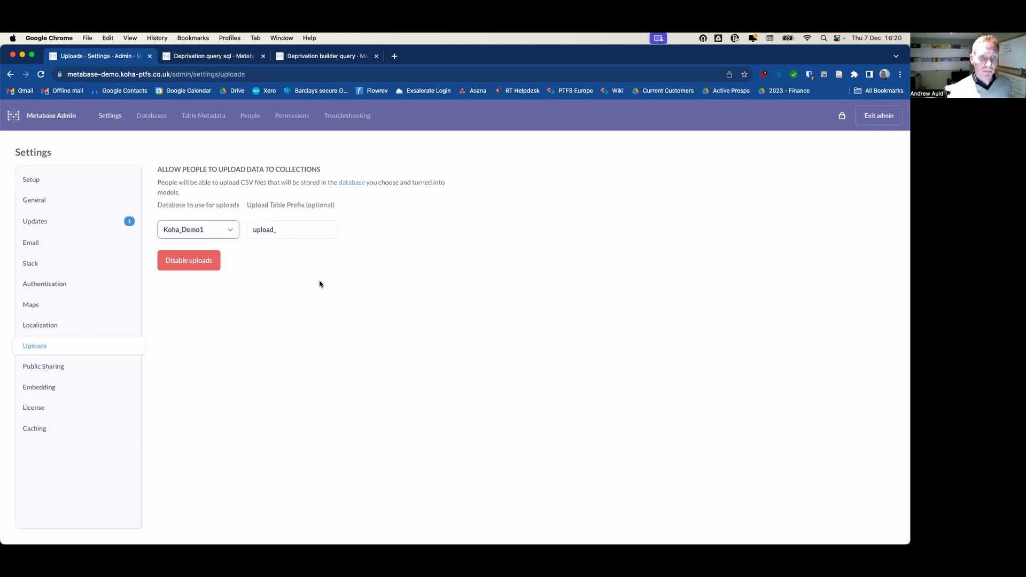
left_click(301, 230)
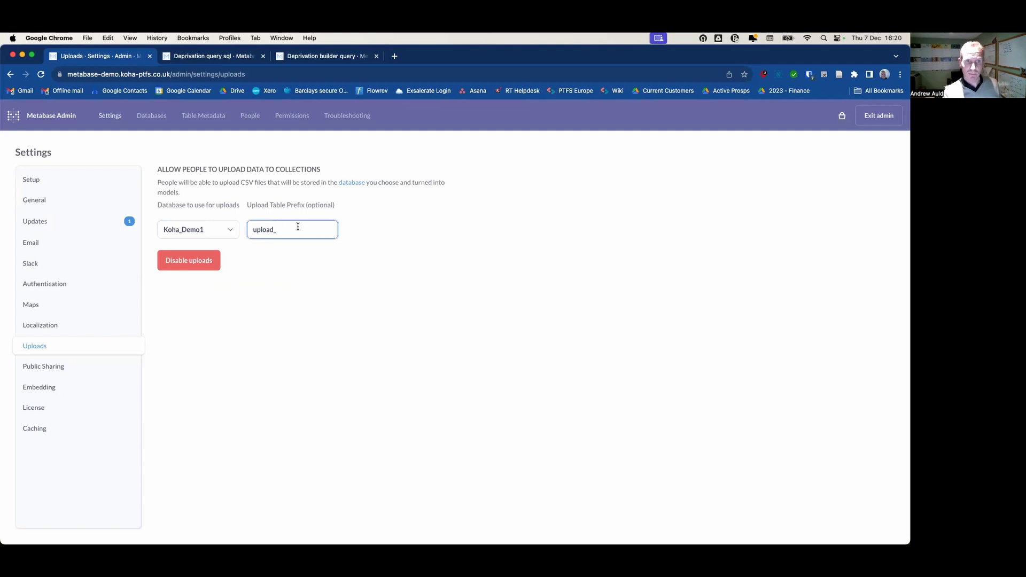
- Leave admin and go through Demonstration Collection to your personal collection
left_click(886, 118)
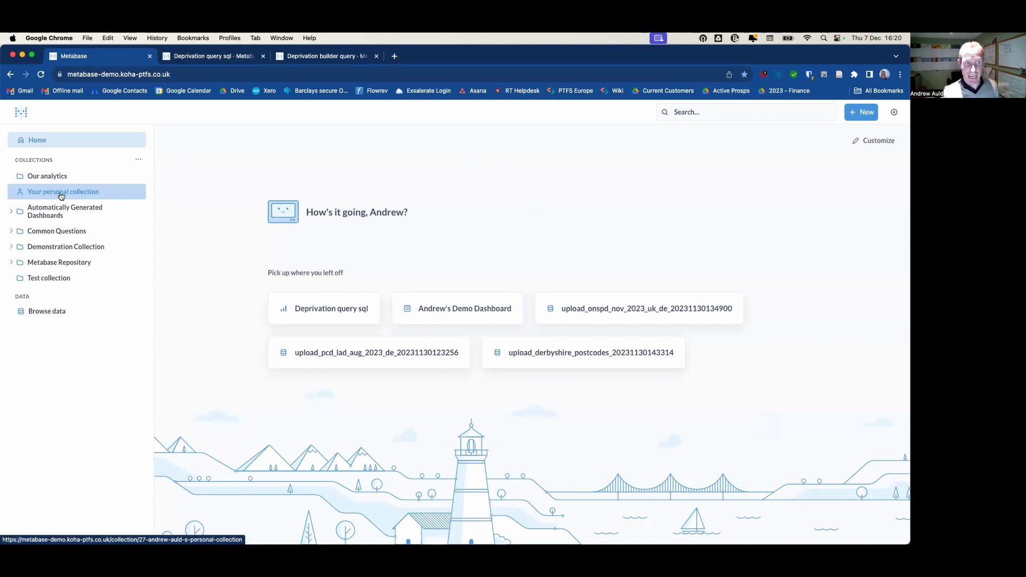
left_click(52, 247)
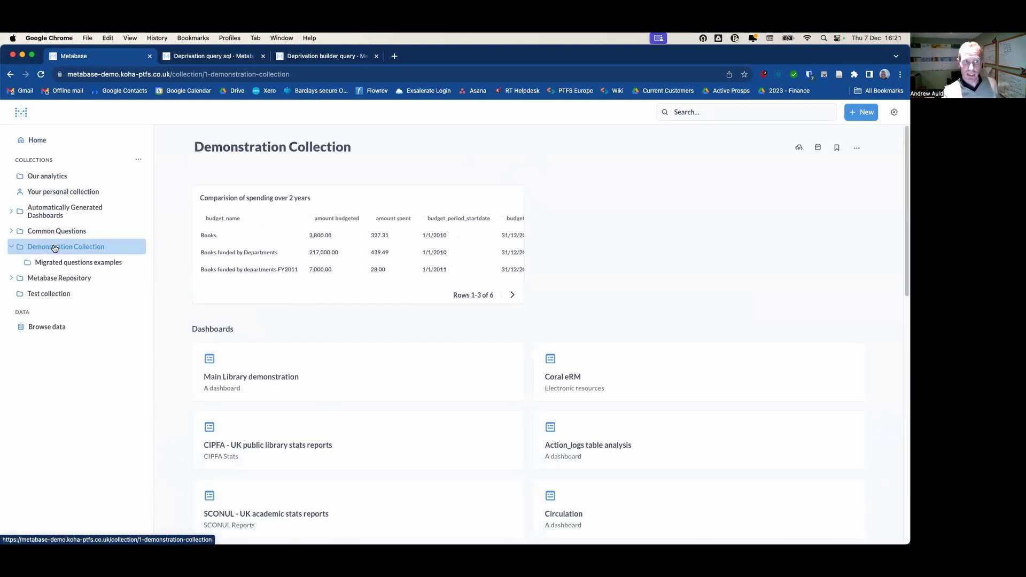
left_click(60, 195)
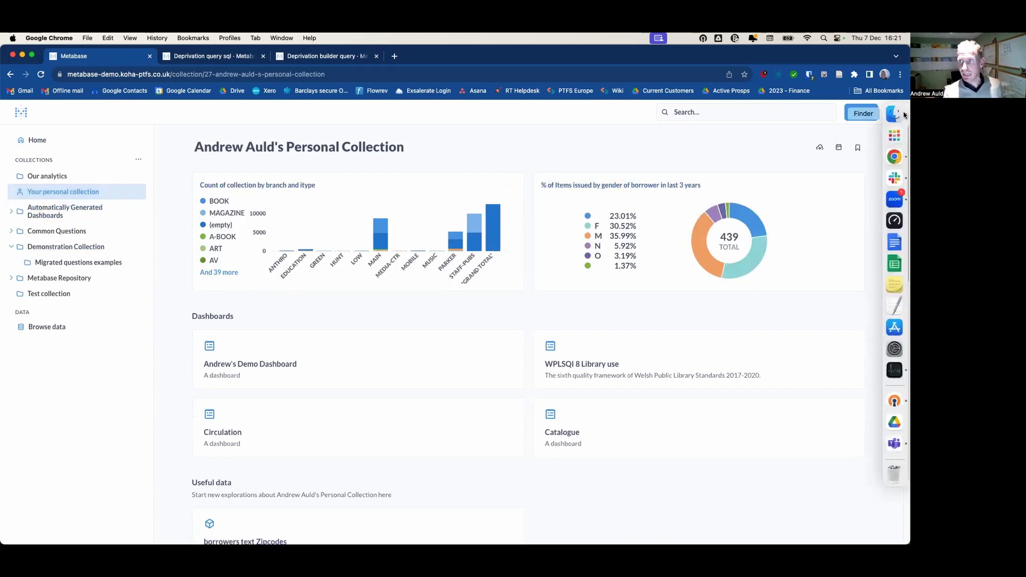
- Upload ONSPD_NOV_2023_UK_CA.csv from the multi_csv folder into the personal collection, then close Finder
left_click(899, 122)
left_click_drag(640, 85, 442, 120)
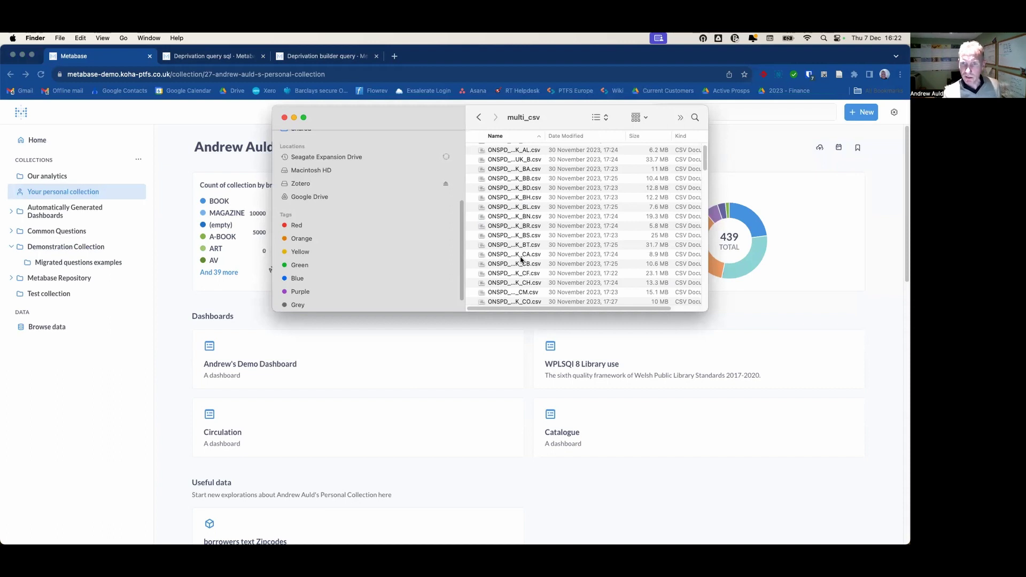
left_click_drag(520, 258, 486, 344)
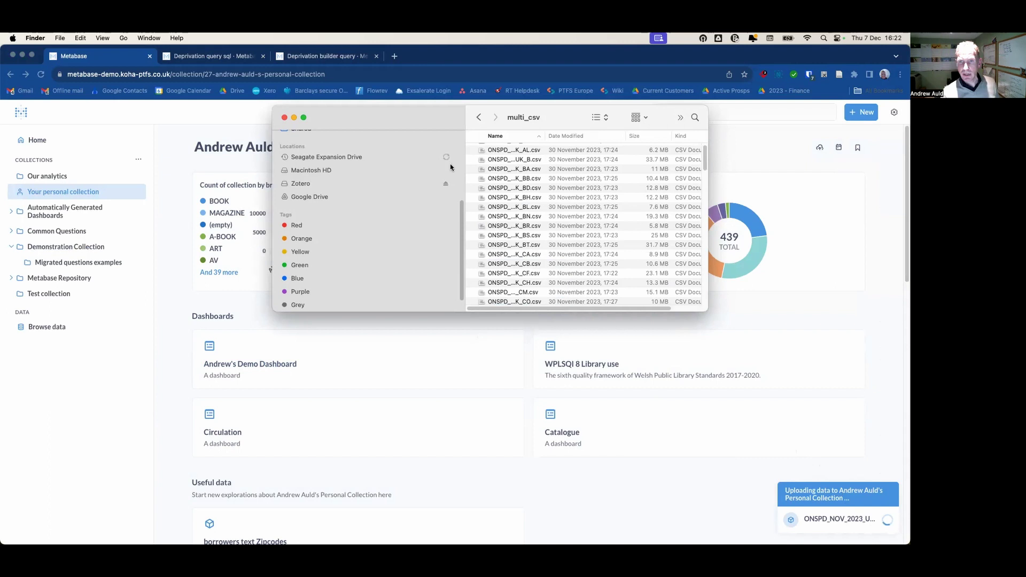
left_click(283, 118)
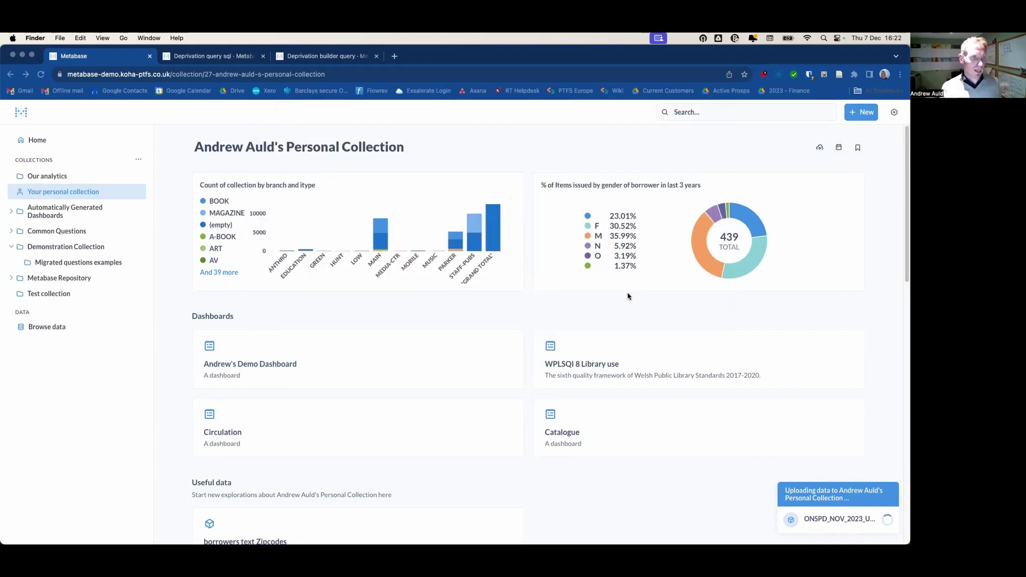
- Confirm the ONSPD_NOV_2023_UK_CA model is listed in the collection, then go to Browse data
scroll(546, 305, "down", 5)
scroll(465, 255, "down", 10)
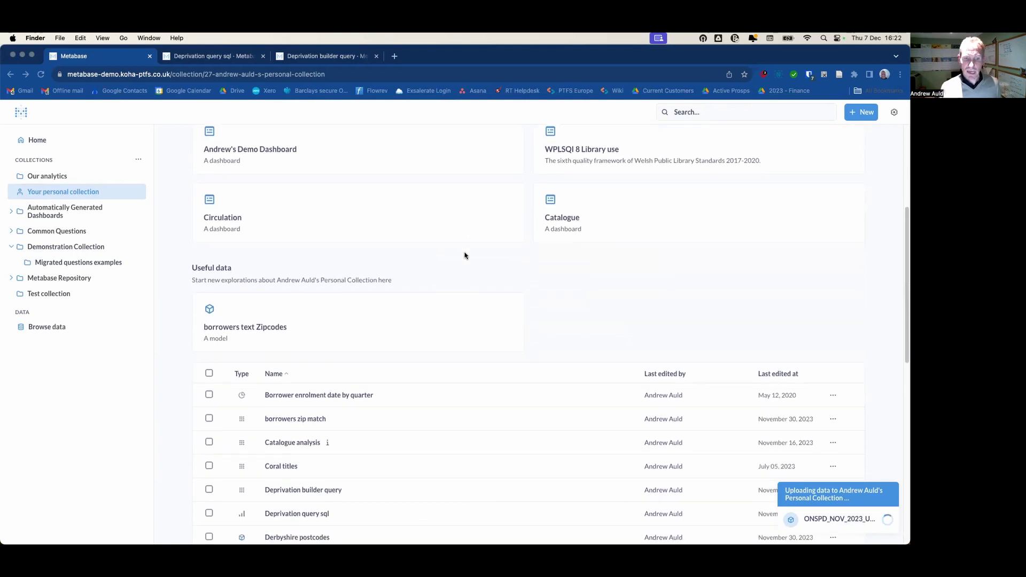
scroll(467, 253, "down", 2)
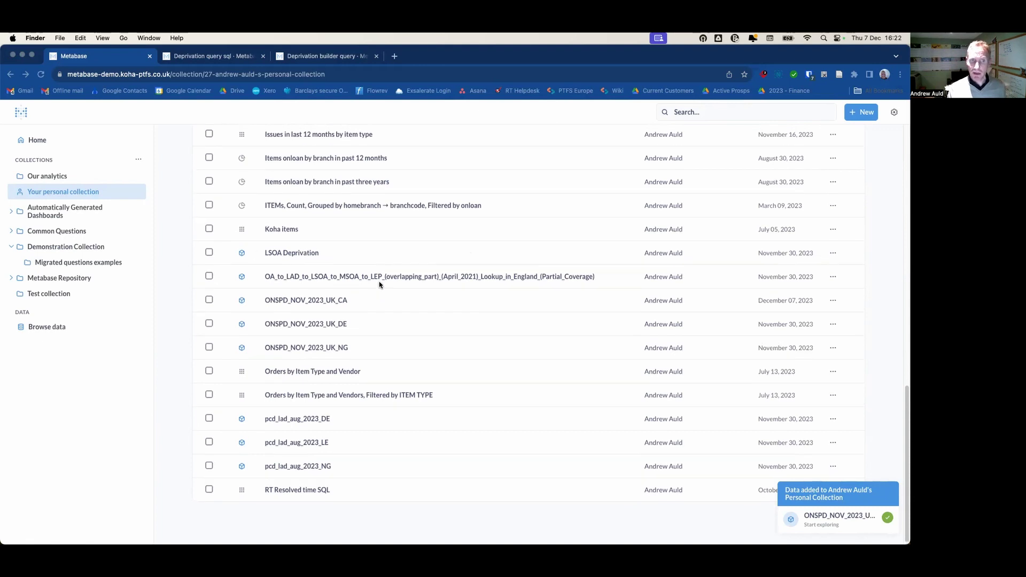
scroll(379, 284, "up", 10)
scroll(380, 281, "down", 15)
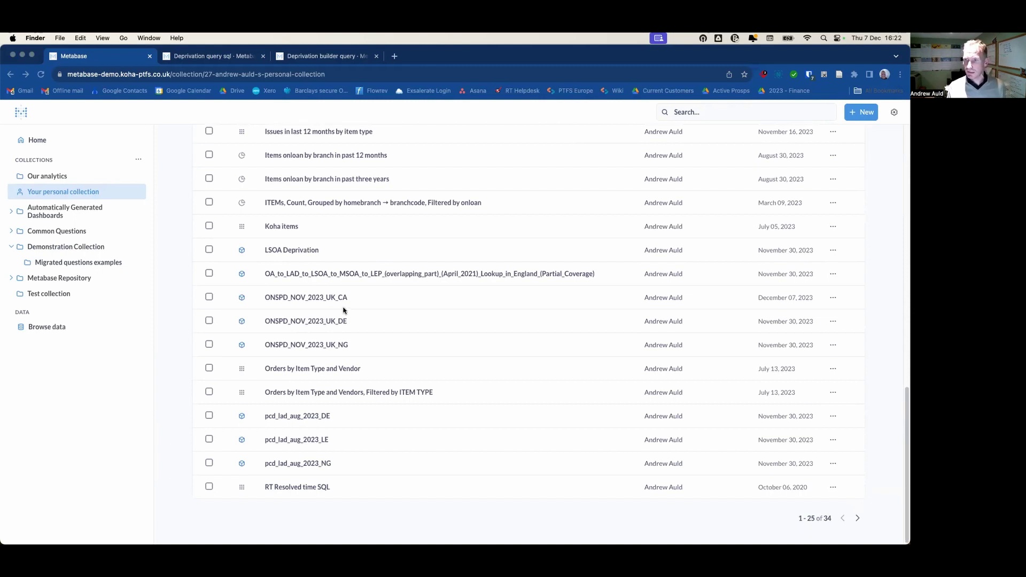
scroll(341, 300, "up", 5)
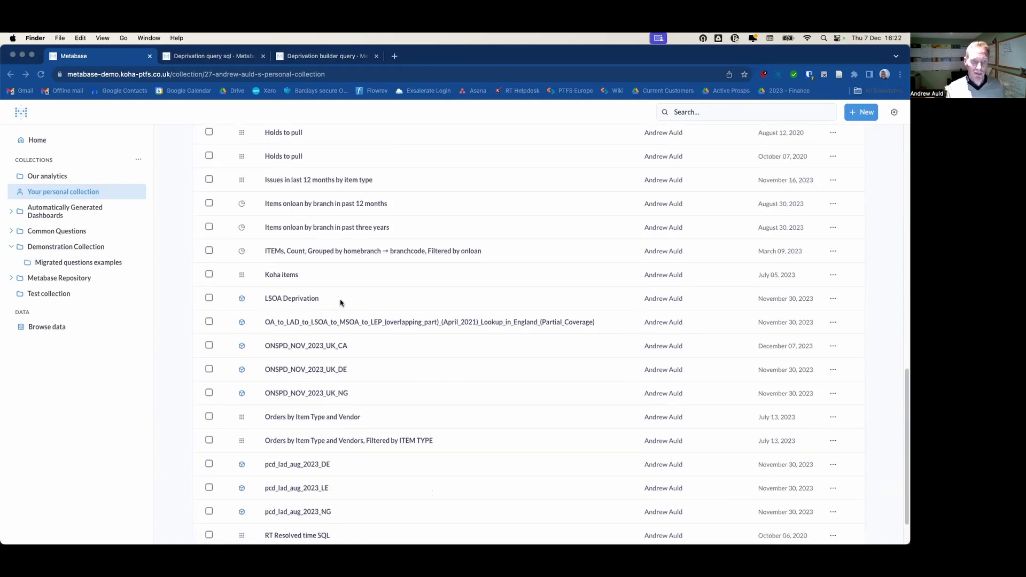
left_click(47, 327)
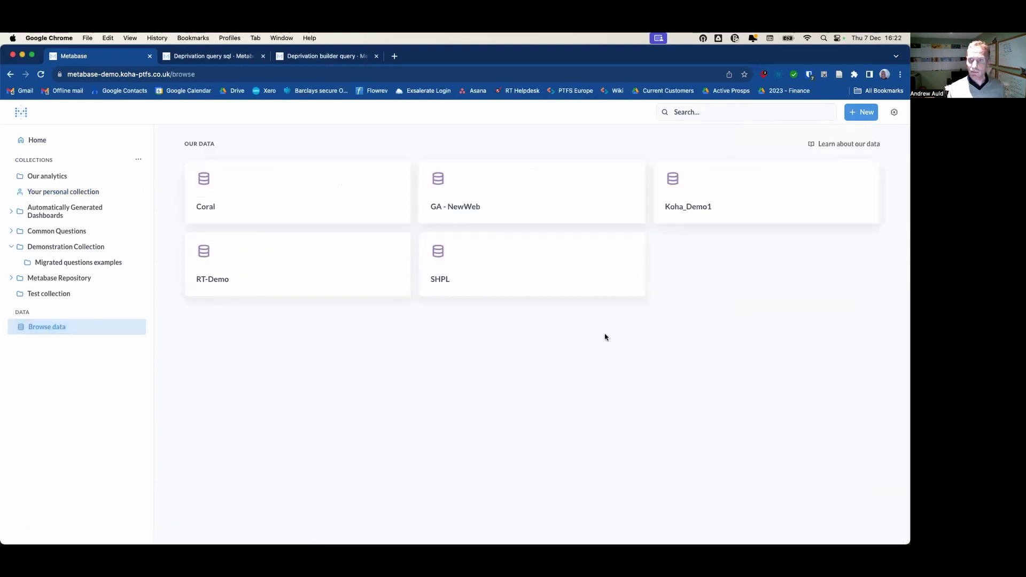
- Open the Koha_Demo1 tables and open the upload_onspd_nov_2023_uk_ca postcode table at the list's end
left_click(703, 202)
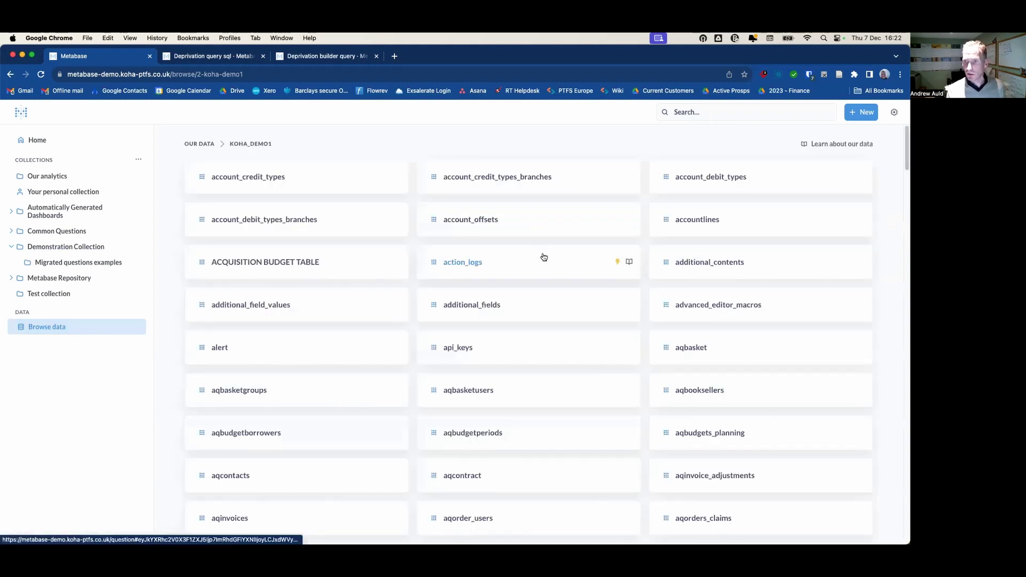
scroll(543, 259, "down", 2)
scroll(484, 246, "down", 20)
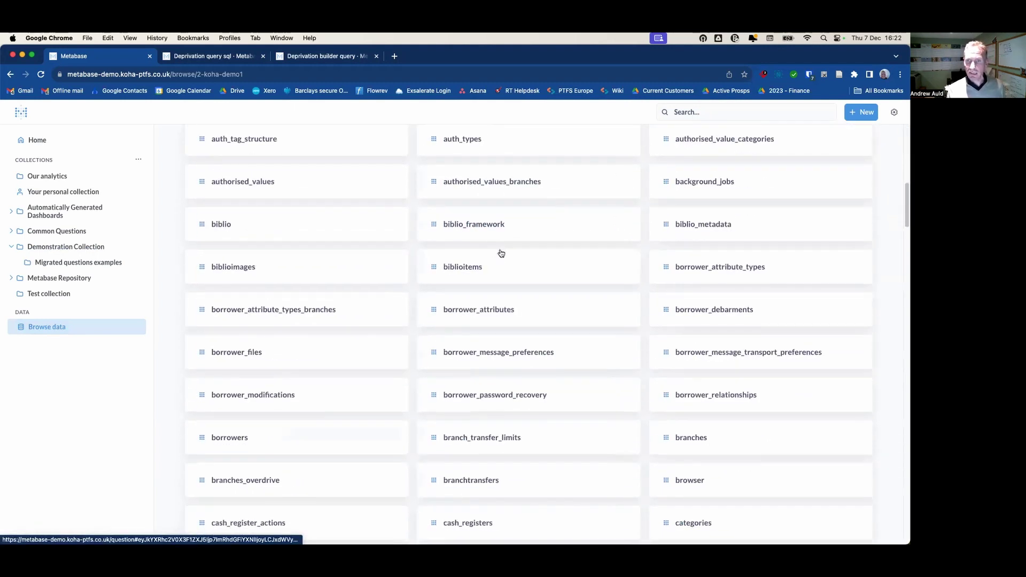
scroll(524, 271, "down", 20)
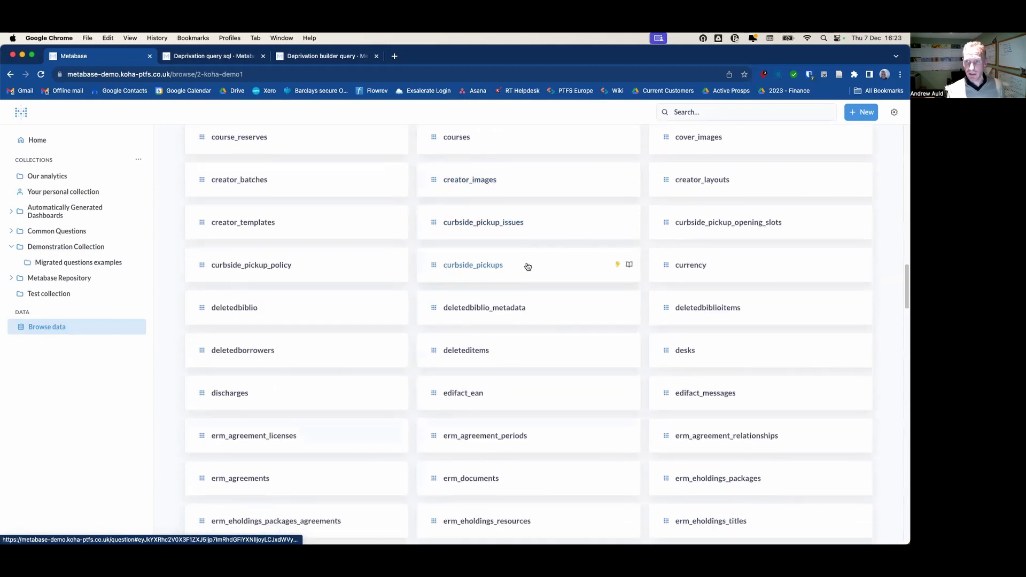
scroll(528, 264, "down", 20)
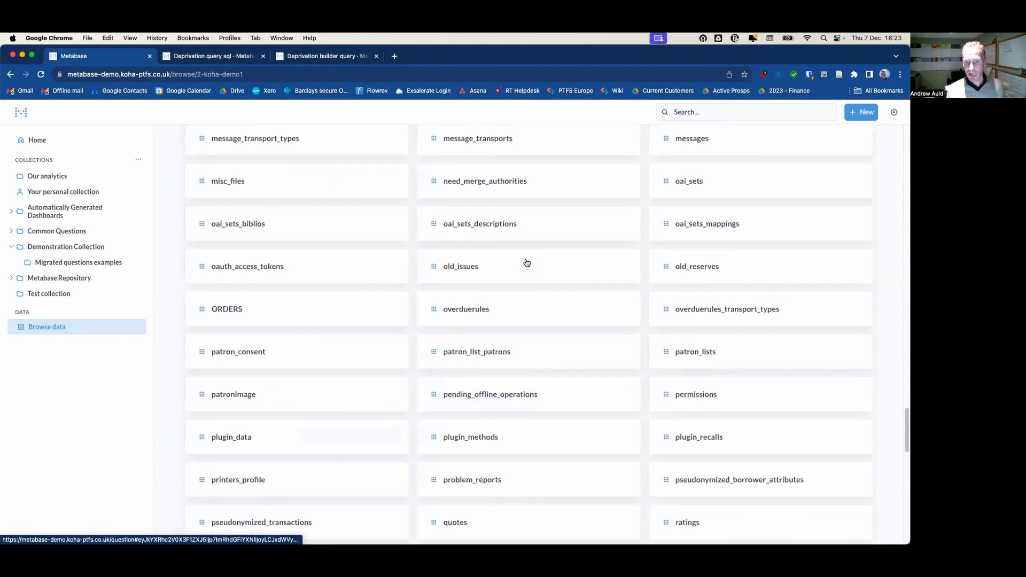
scroll(529, 265, "down", 6)
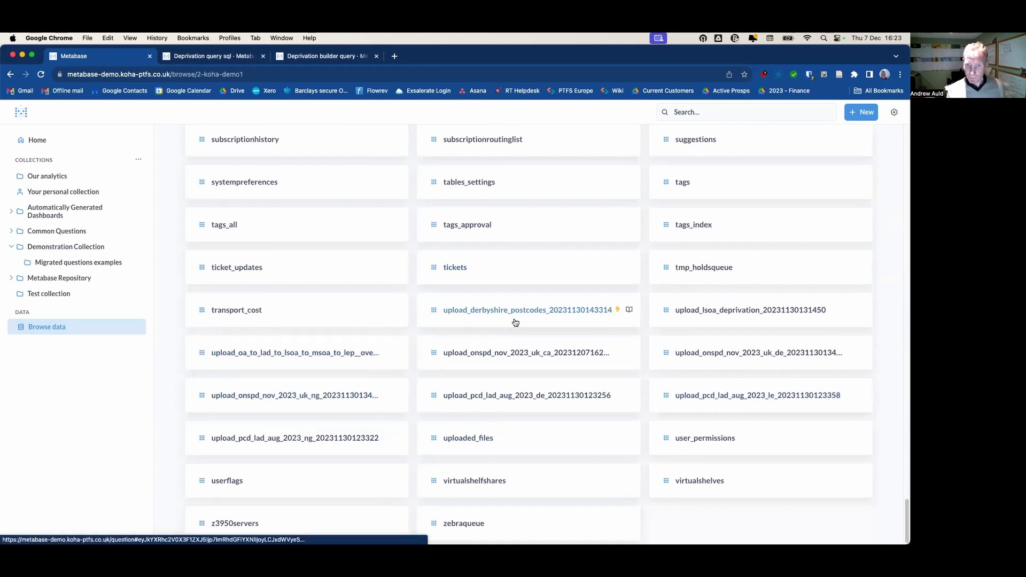
left_click(548, 359)
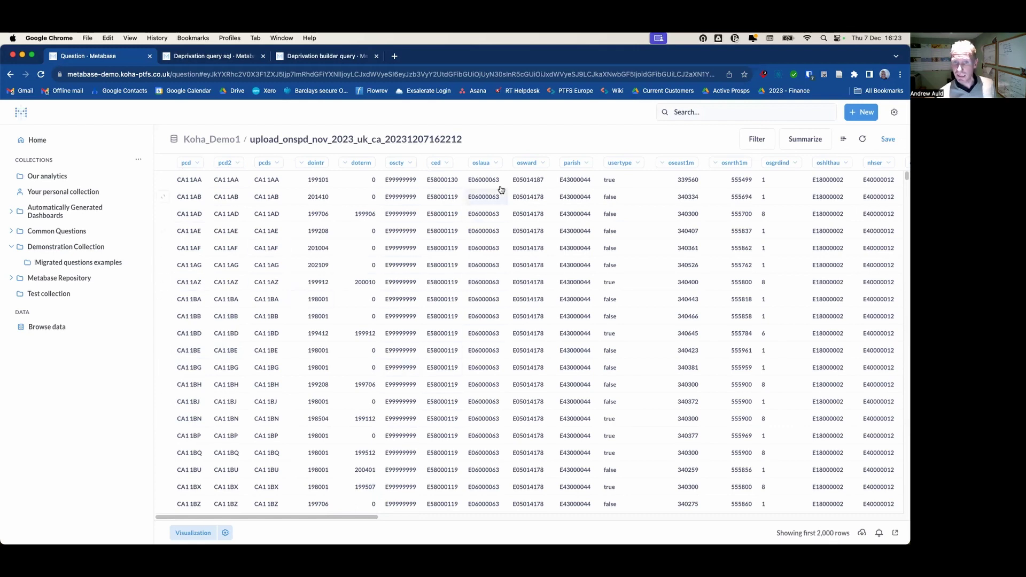
- Scroll across the postcode table's columns to see later fields such as lsoa11
left_click(476, 519)
left_click(615, 518)
scroll(735, 522, "left", 8)
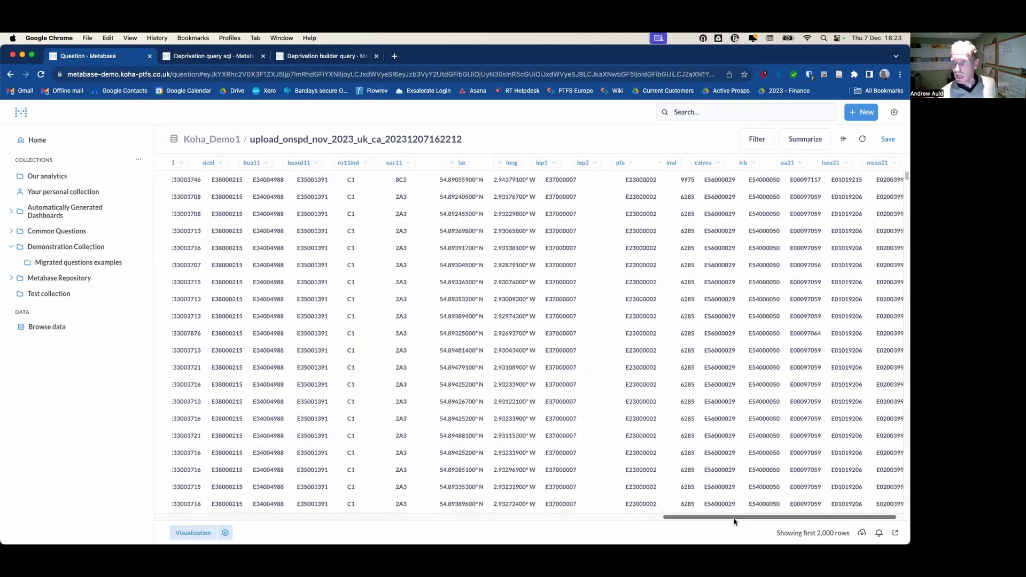
scroll(396, 497, "left", 3)
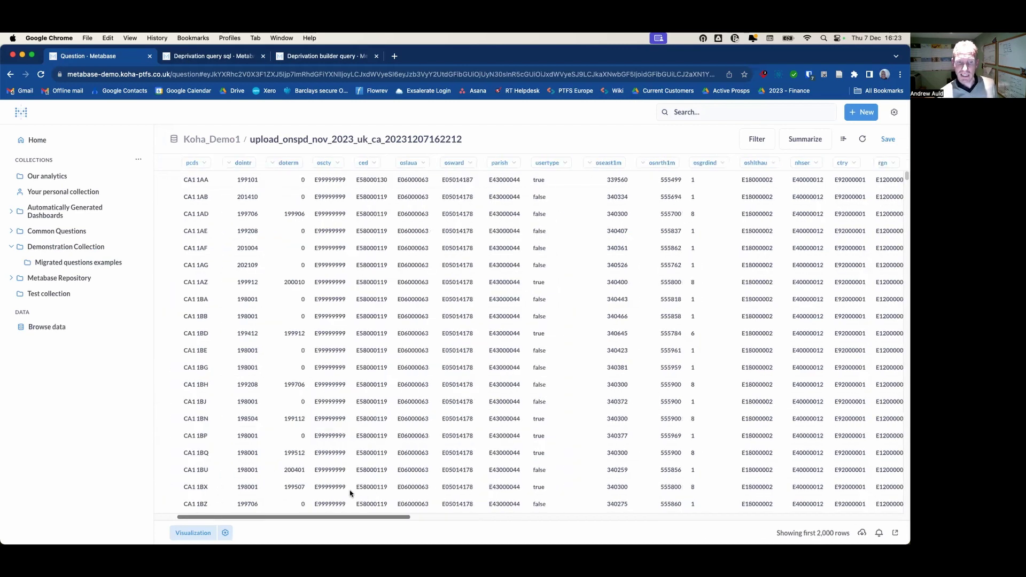
scroll(351, 495, "left", 3)
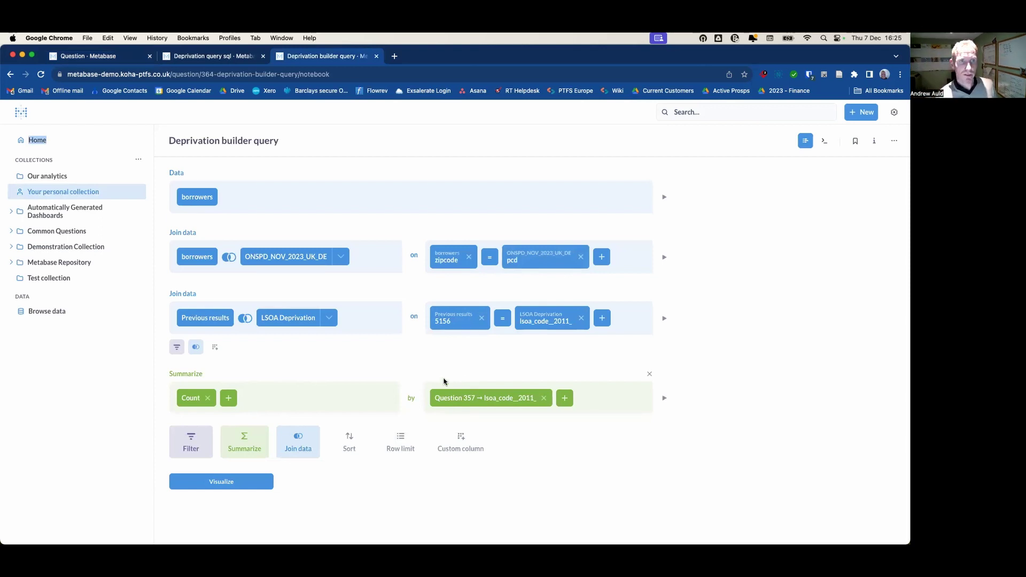
- Open the Deprivation query sql chart and read Percent and decile values, e.g. Derby 015B: decile 10, 4.63%
left_click(200, 56)
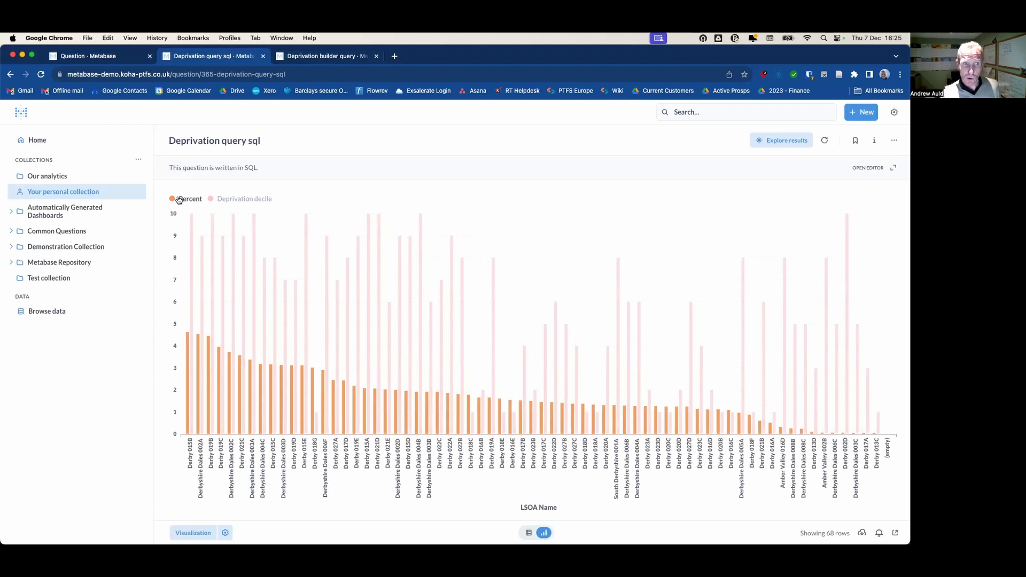
mouse_move(189, 437)
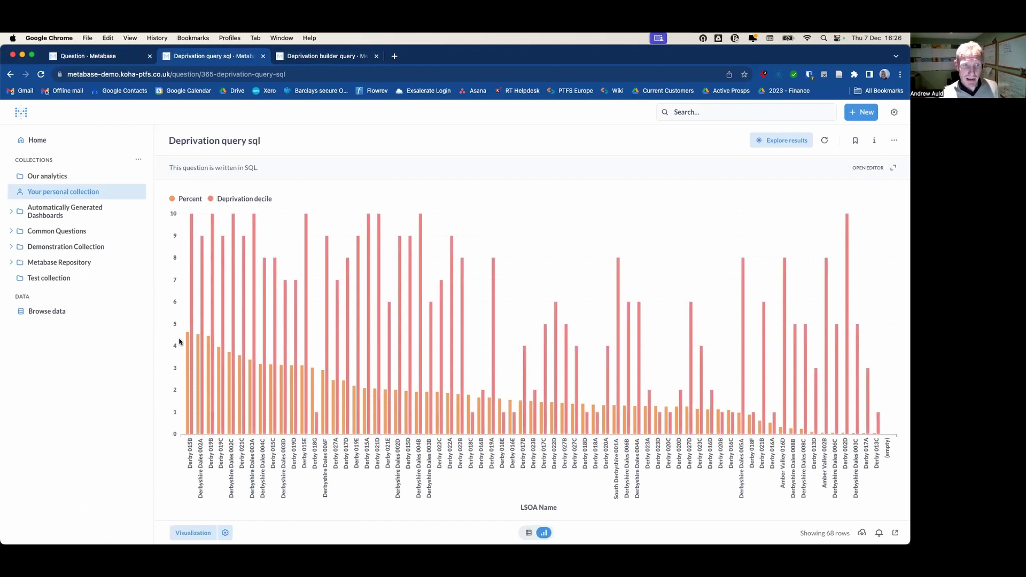
mouse_move(189, 406)
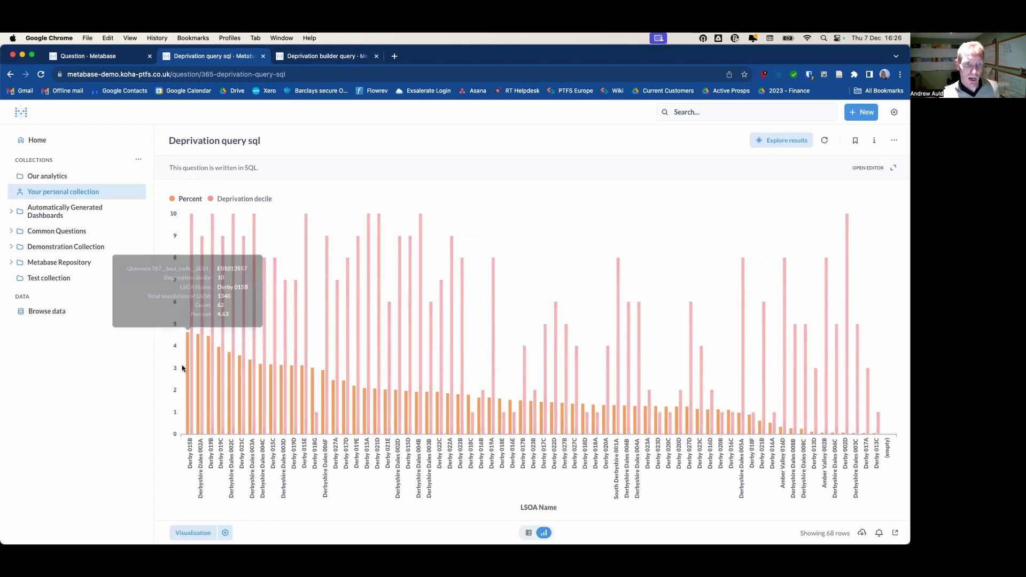
mouse_move(192, 309)
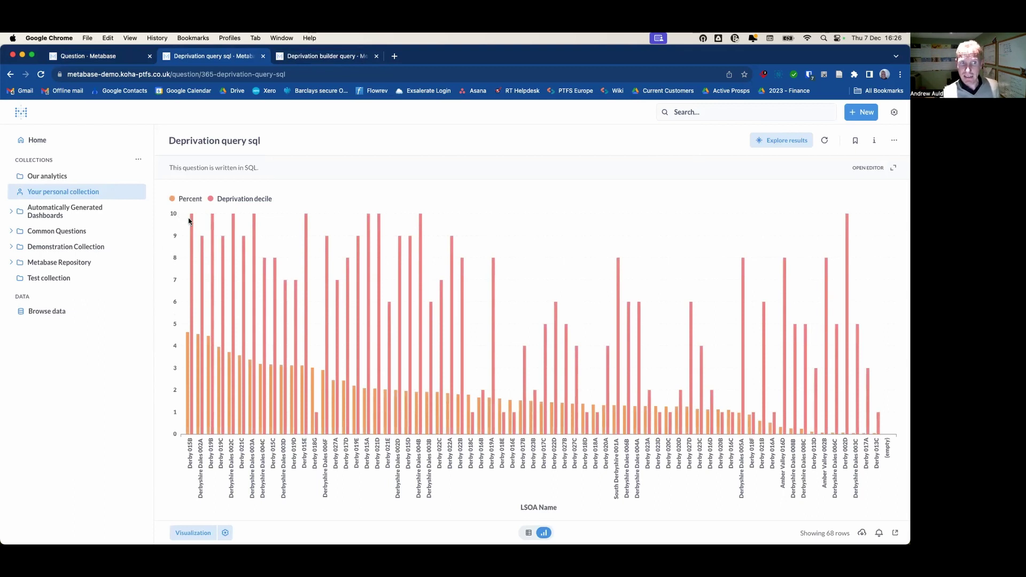
mouse_move(191, 223)
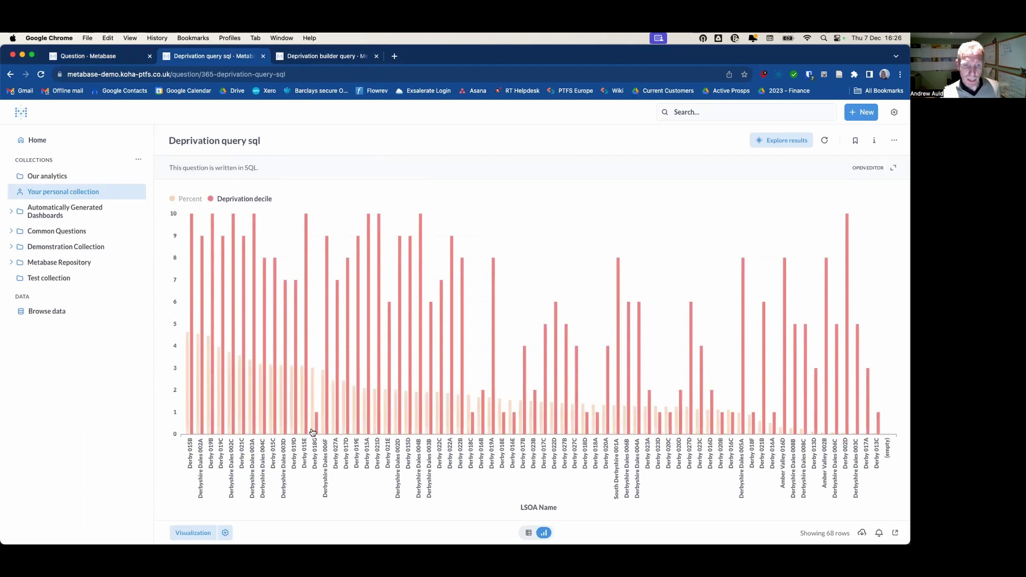
mouse_move(316, 429)
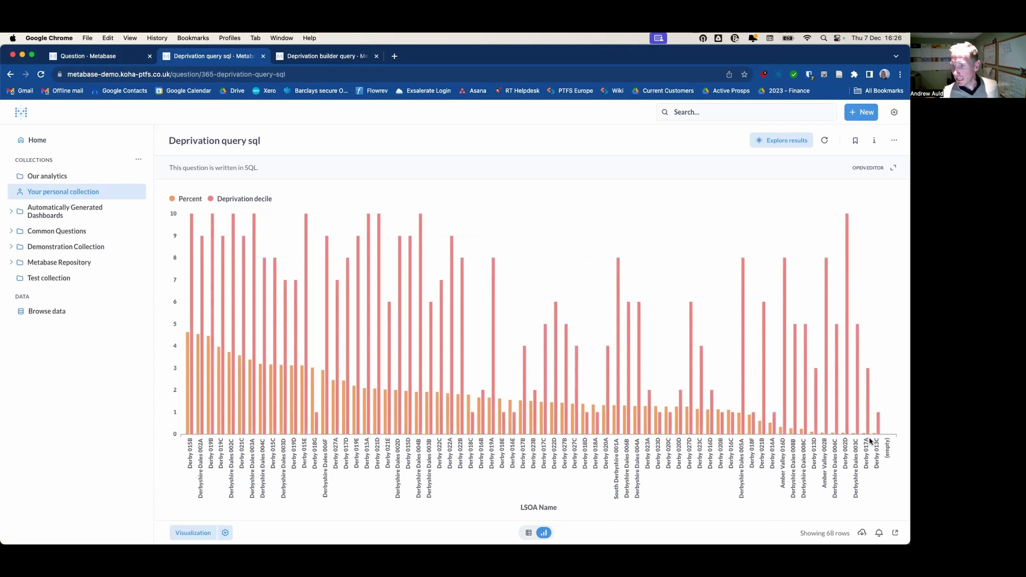
mouse_move(880, 428)
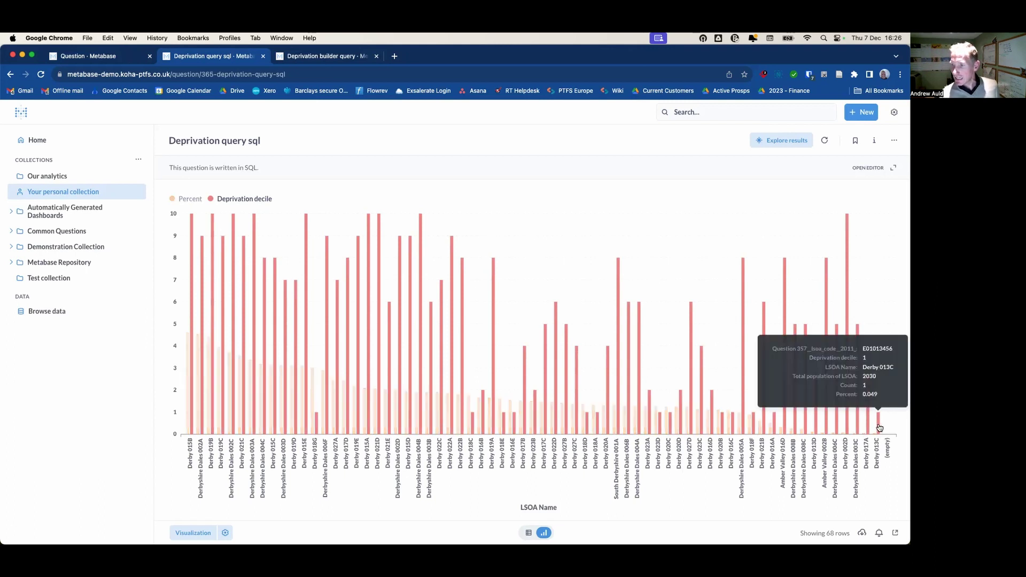